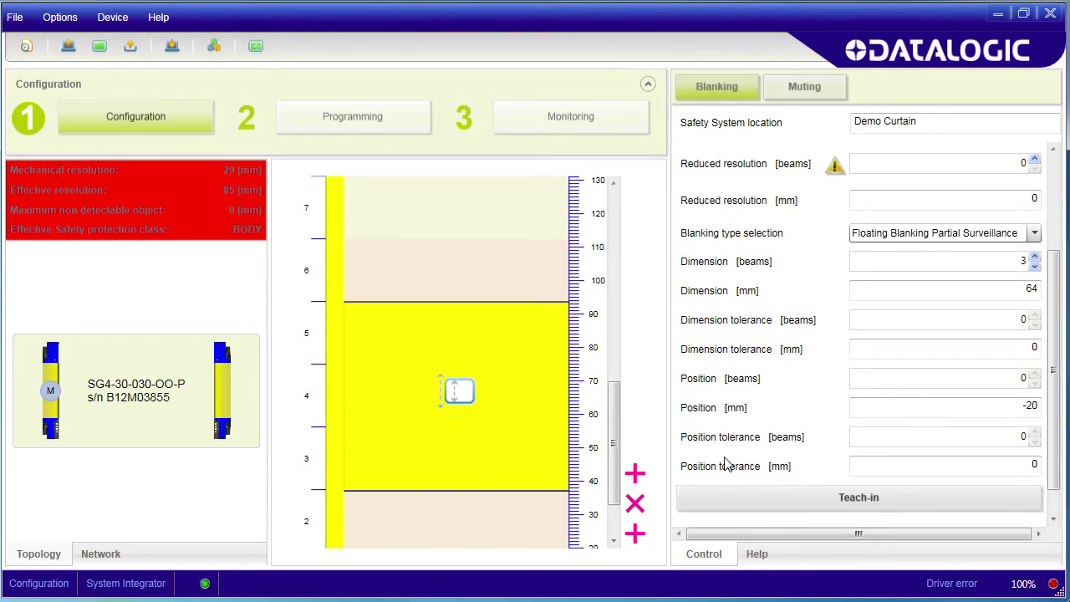
# - Delete the blanking zone from the curtain and show the Muting settings
pyautogui.click(635, 504)
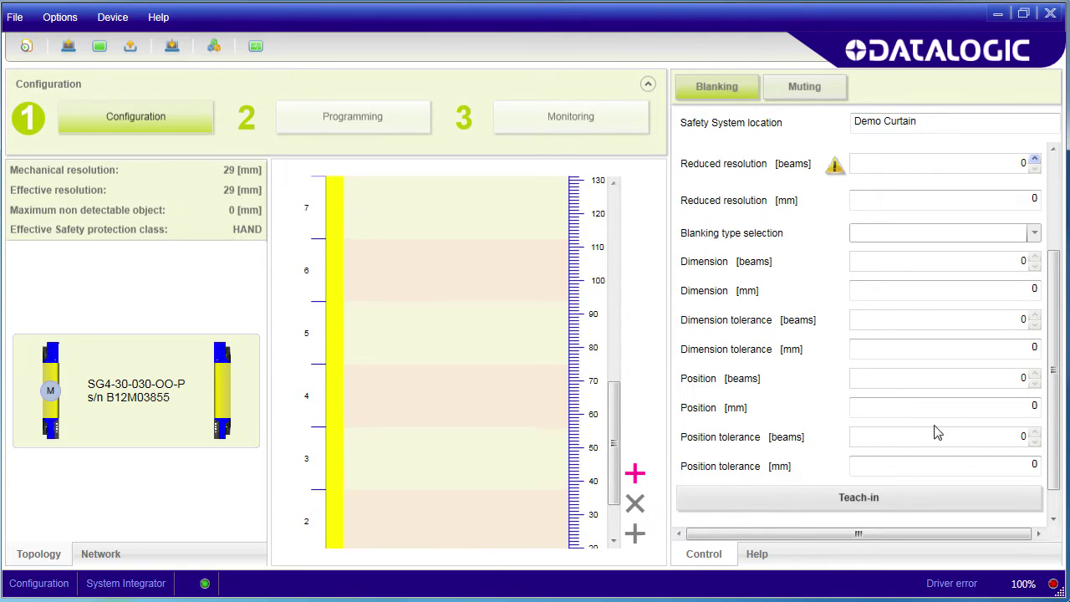
pyautogui.click(818, 86)
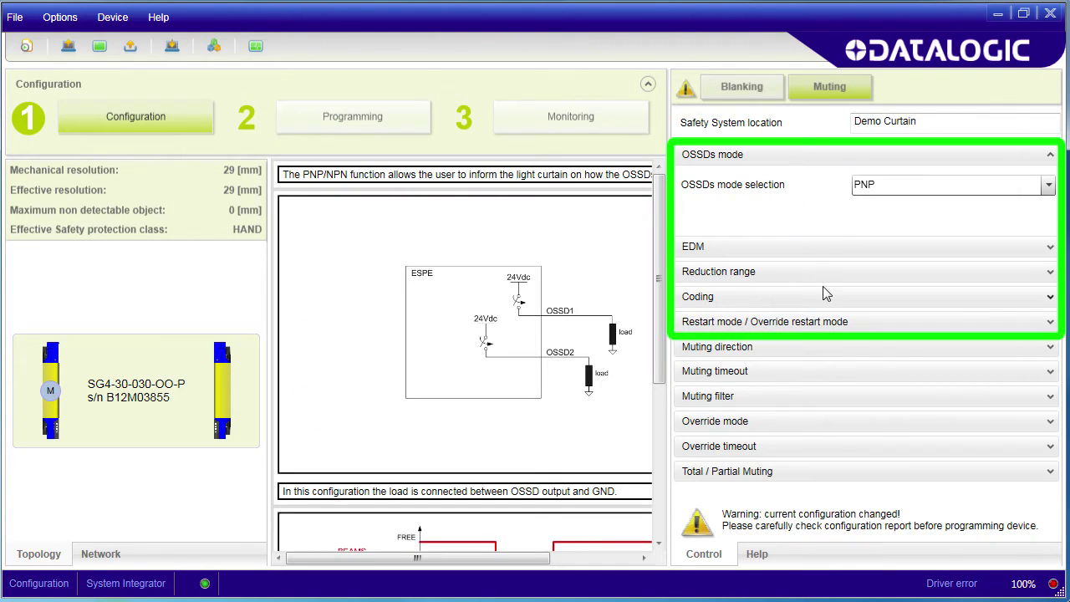
# - Expand Muting direction, try L-type muting, then set it back to T-type
pyautogui.click(1051, 352)
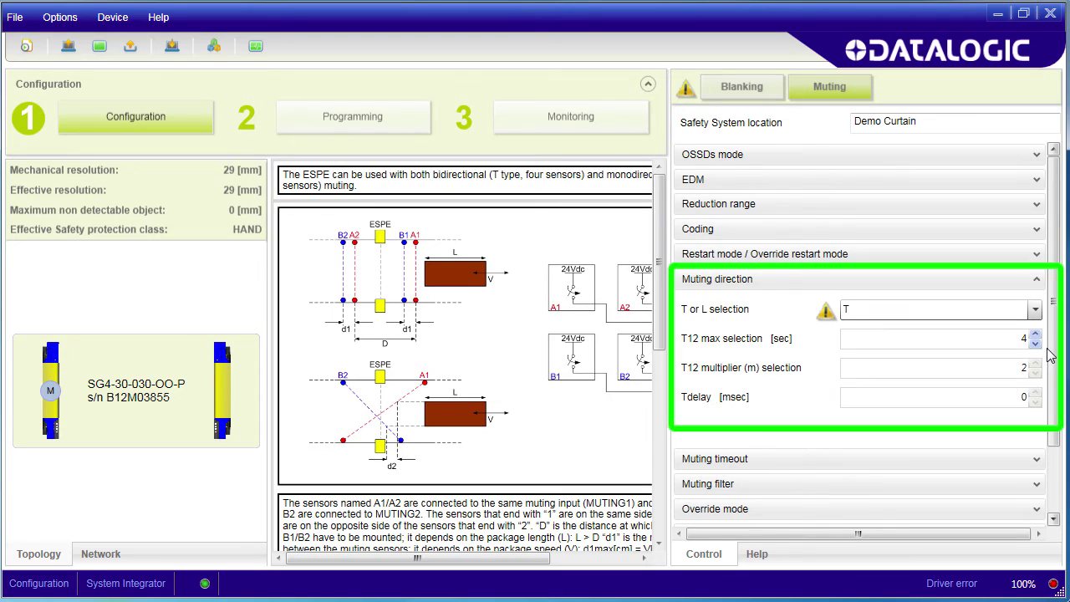
pyautogui.click(1035, 309)
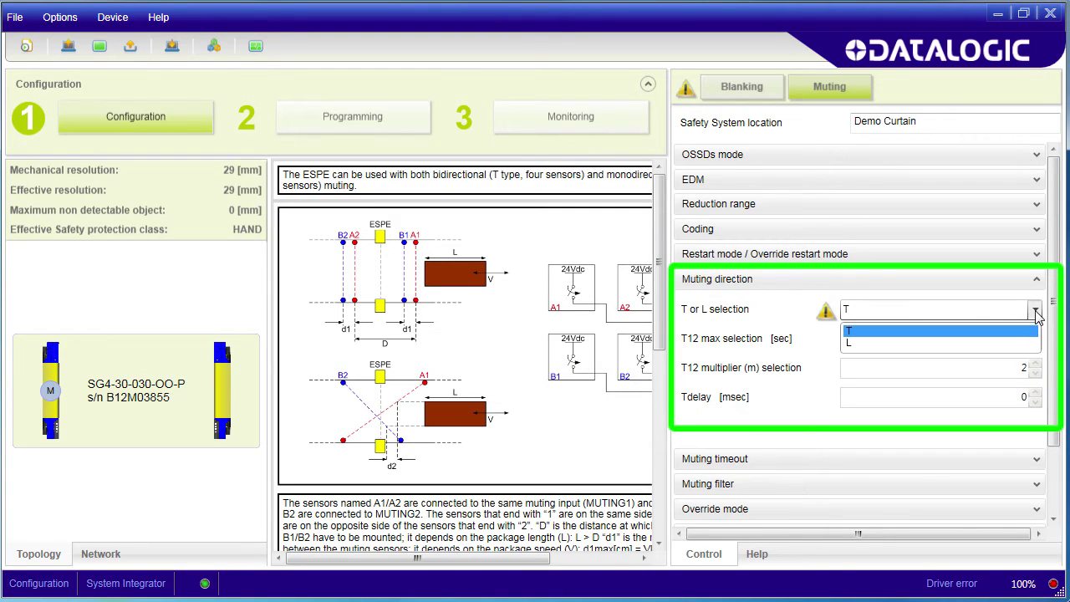
pyautogui.click(1013, 343)
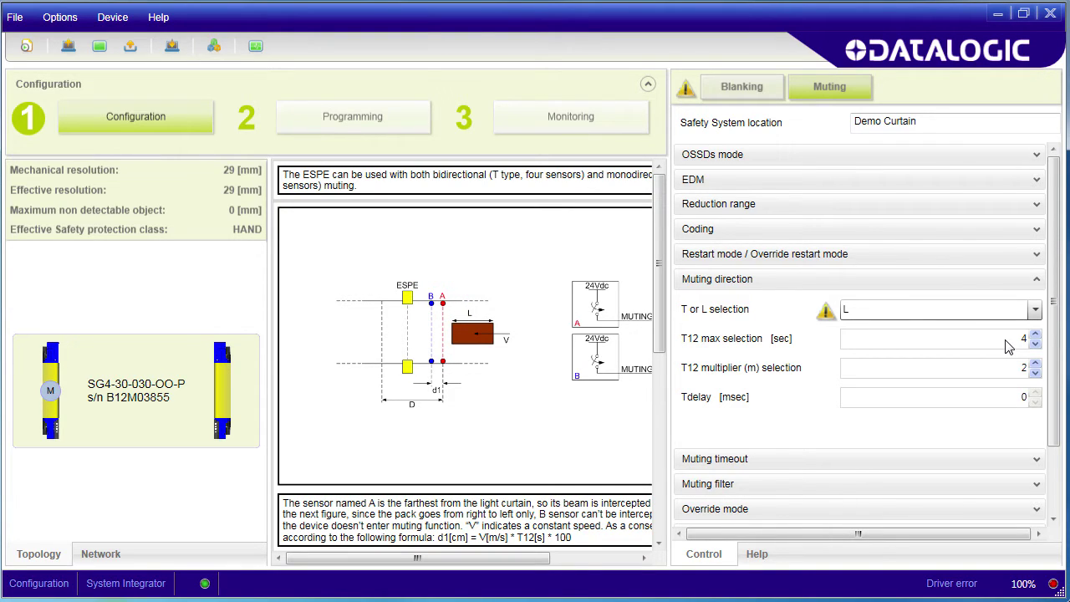
pyautogui.click(1036, 309)
pyautogui.click(1013, 330)
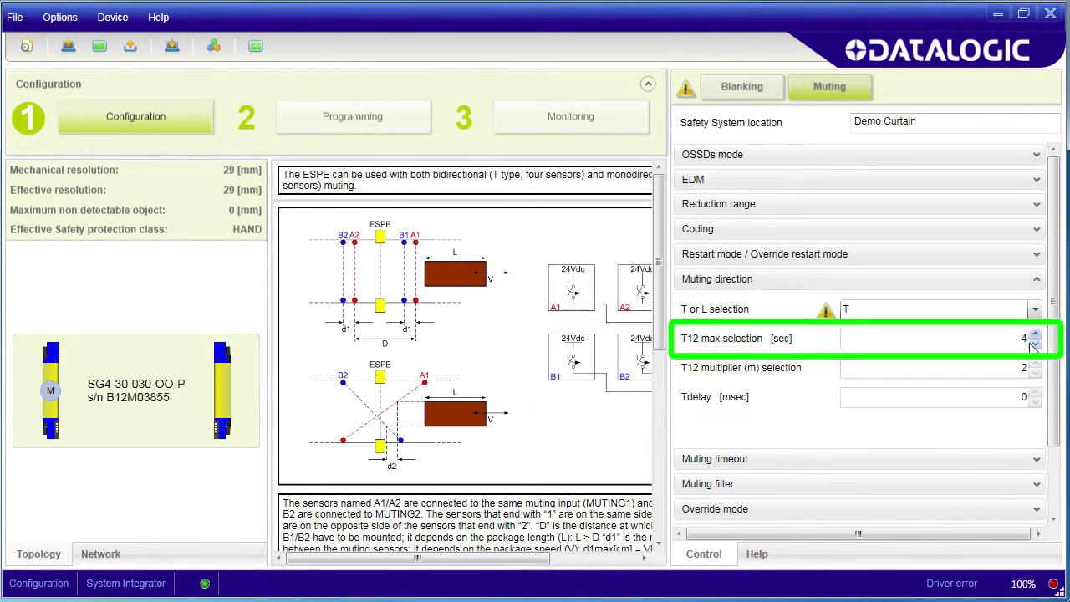
# - Lower the T12 max time with the spin arrow and try L-type muting again
pyautogui.click(1035, 344)
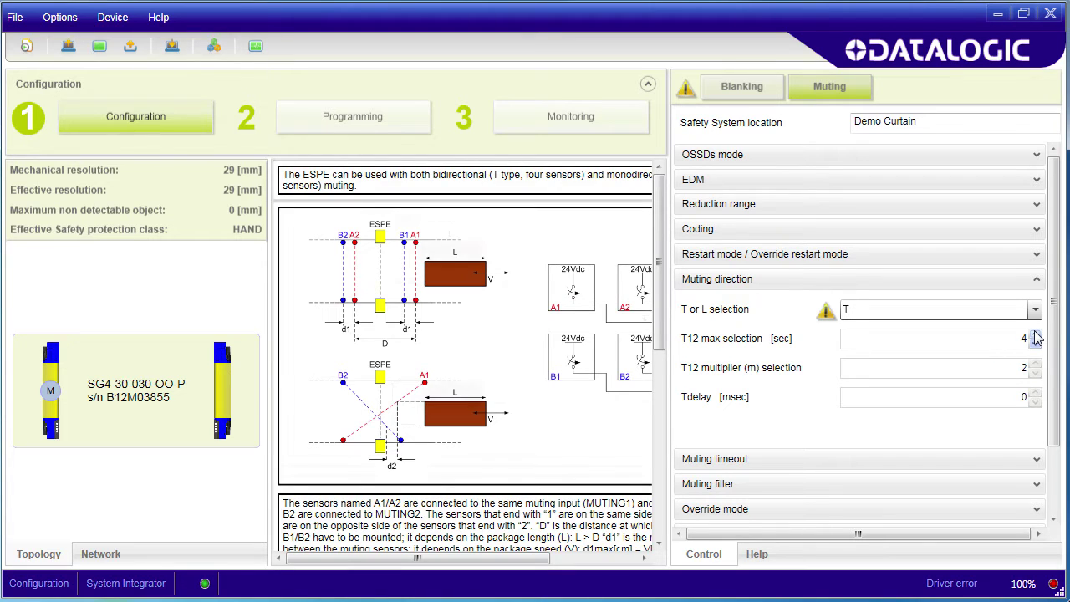
pyautogui.click(1034, 310)
pyautogui.click(999, 348)
# - Expand Muting timeout and toggle Infinite timeout on and off, keeping 10 minutes
pyautogui.click(1037, 459)
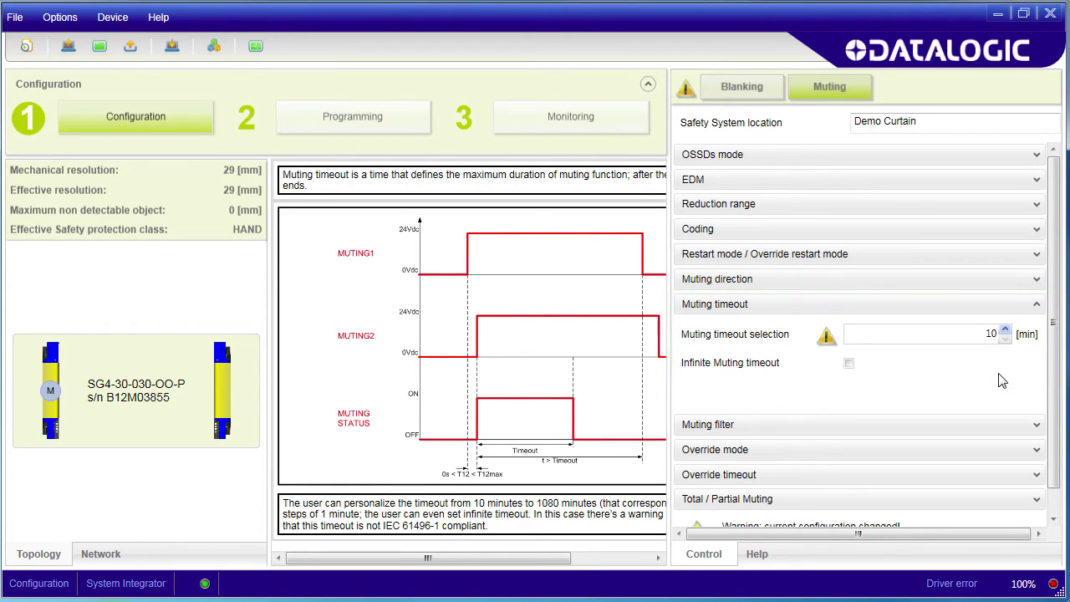
pyautogui.click(848, 364)
pyautogui.click(848, 365)
# - Keep the muting filter OFF and expand the Override mode settings
pyautogui.click(1037, 427)
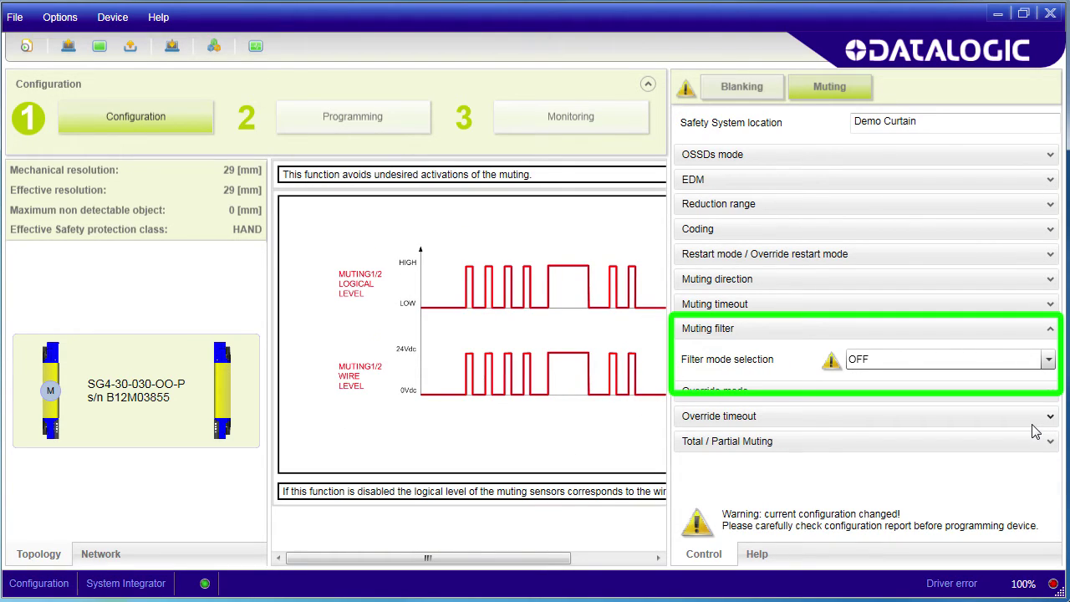
pyautogui.click(1048, 360)
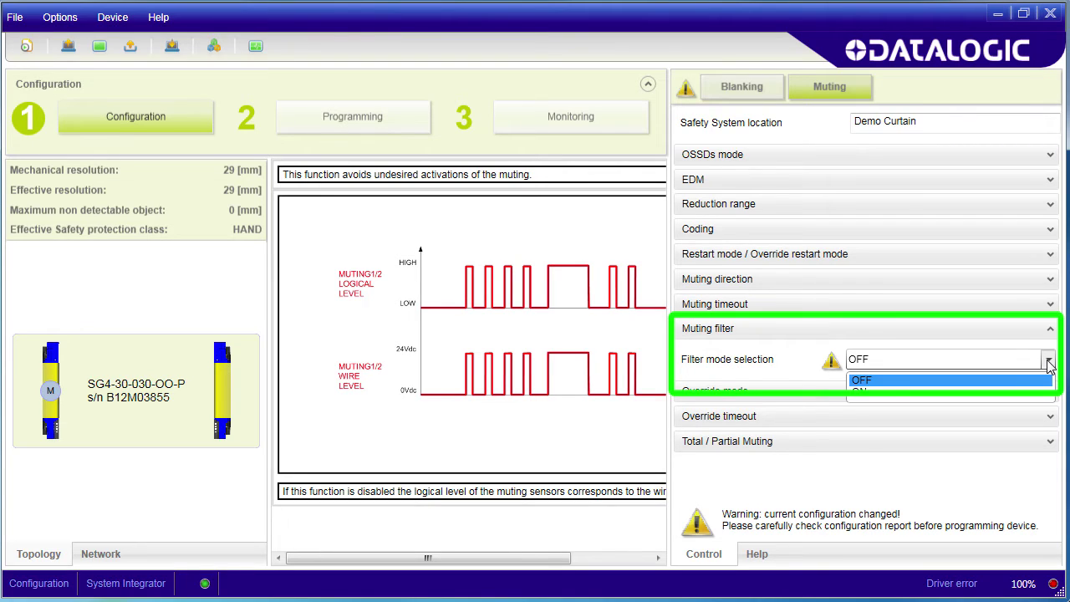
pyautogui.click(1049, 360)
pyautogui.click(1050, 392)
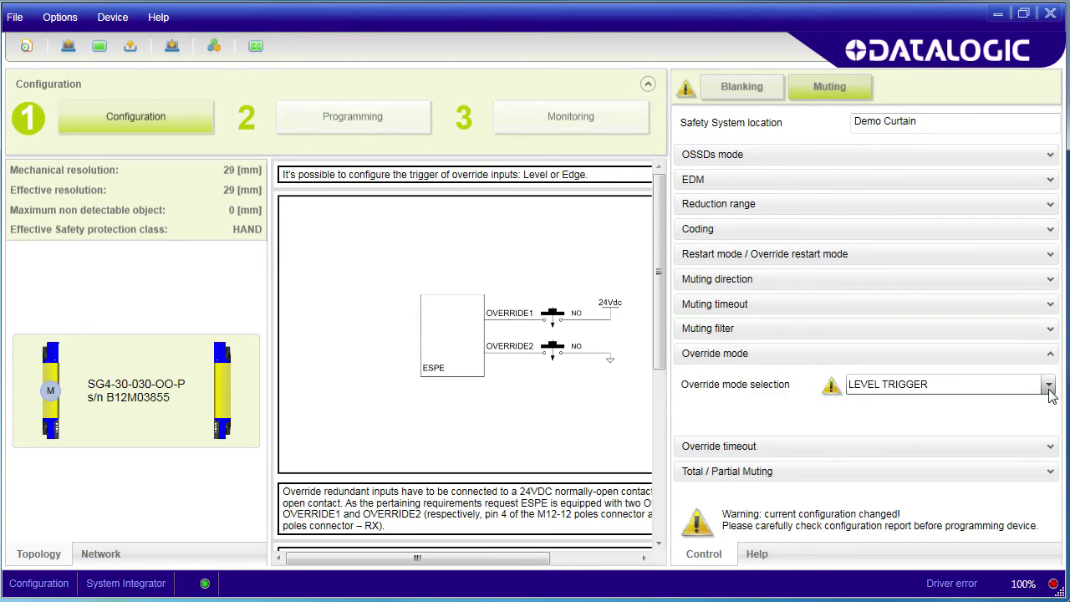
# - Keep override on LEVEL TRIGGER, check the 2-minute override timeout, and expand Total / Partial Muting
pyautogui.click(1050, 388)
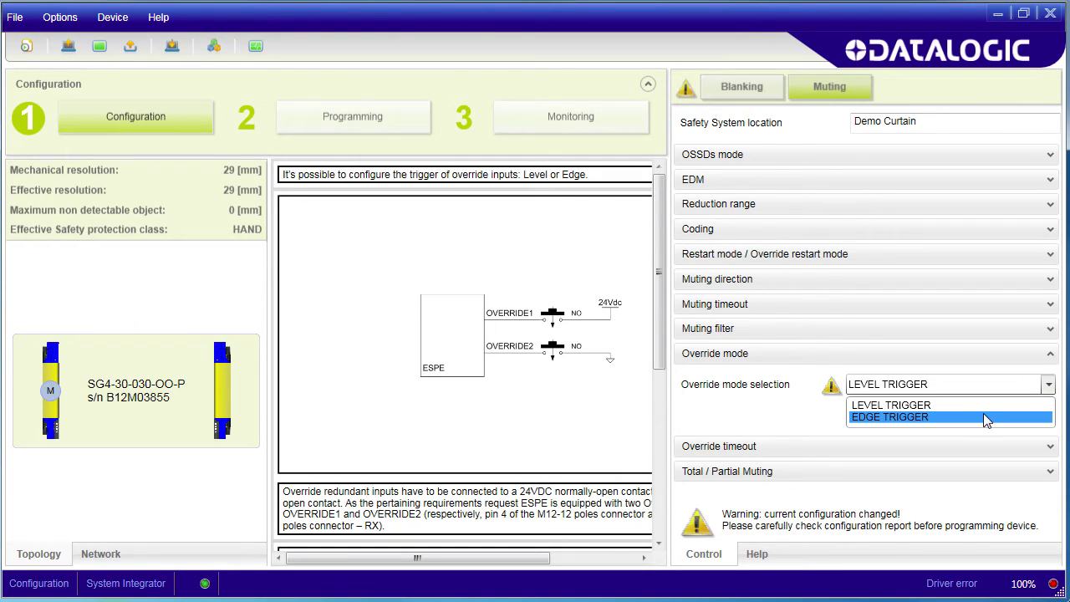
pyautogui.press('Escape')
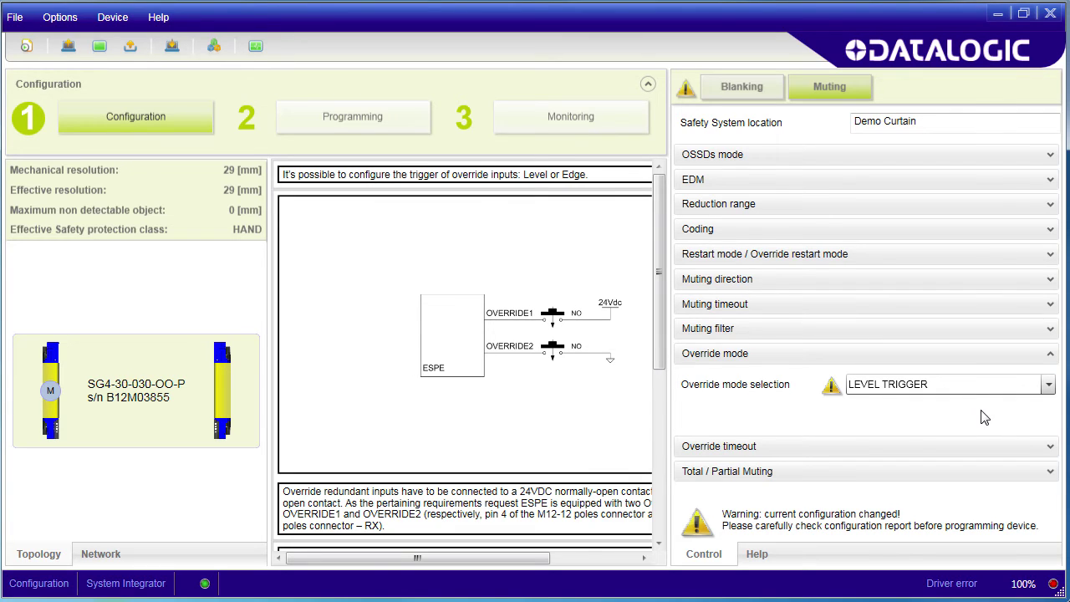
pyautogui.click(1051, 447)
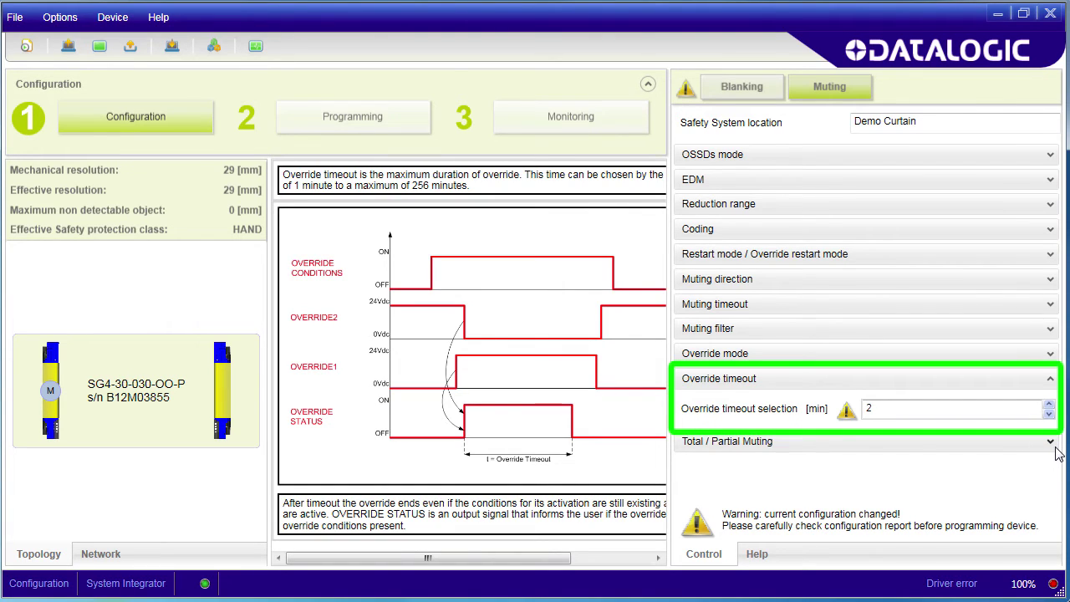
pyautogui.click(1050, 443)
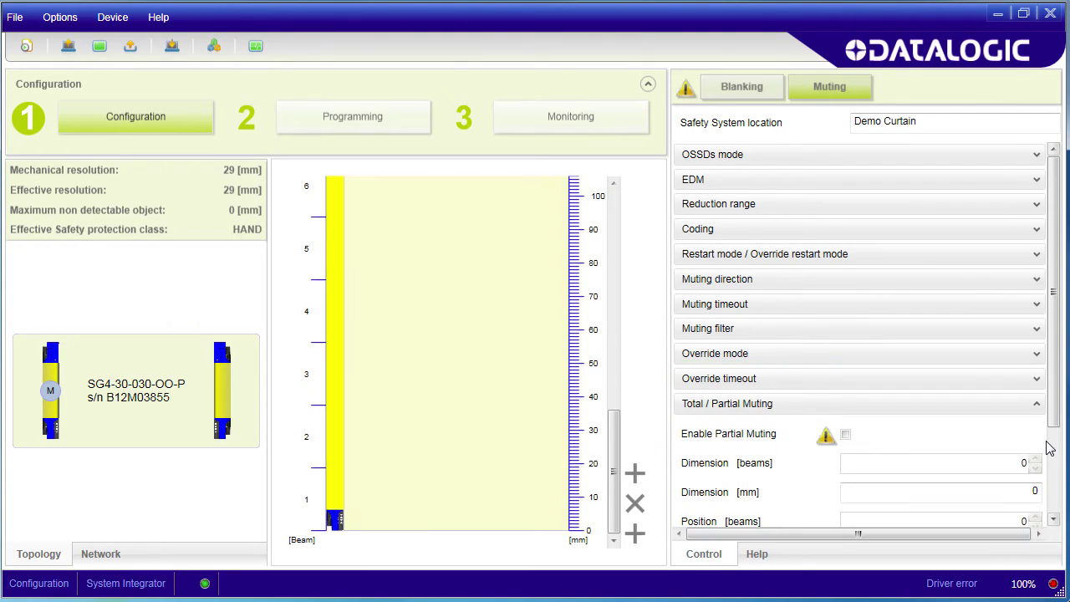
# - Try partial muting with two zones, then delete them and return to total muting
pyautogui.moveTo(1055, 423); pyautogui.dragTo(1056, 506)
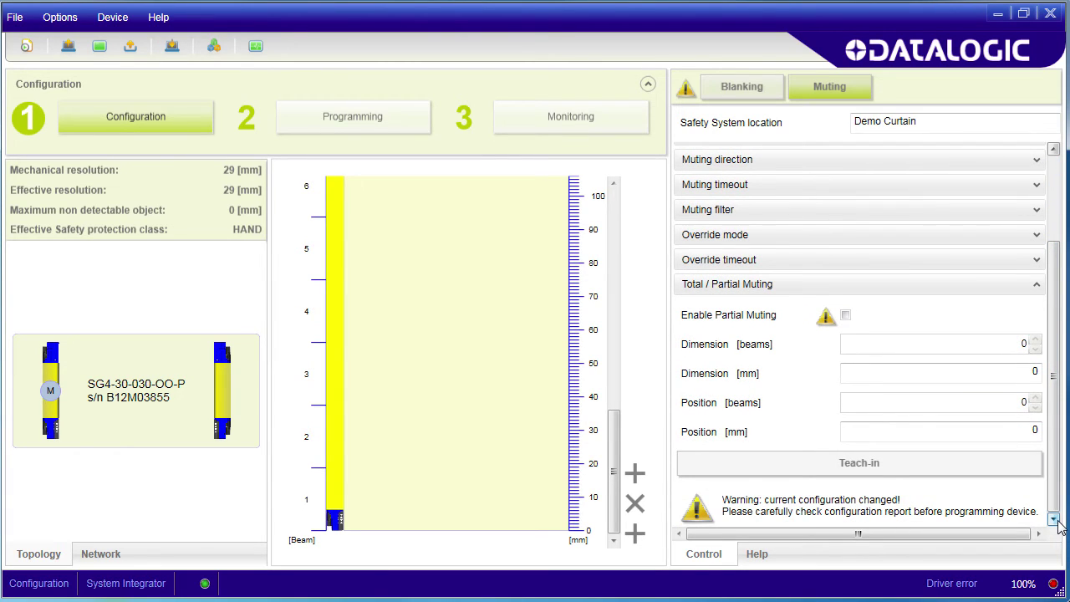
pyautogui.click(845, 315)
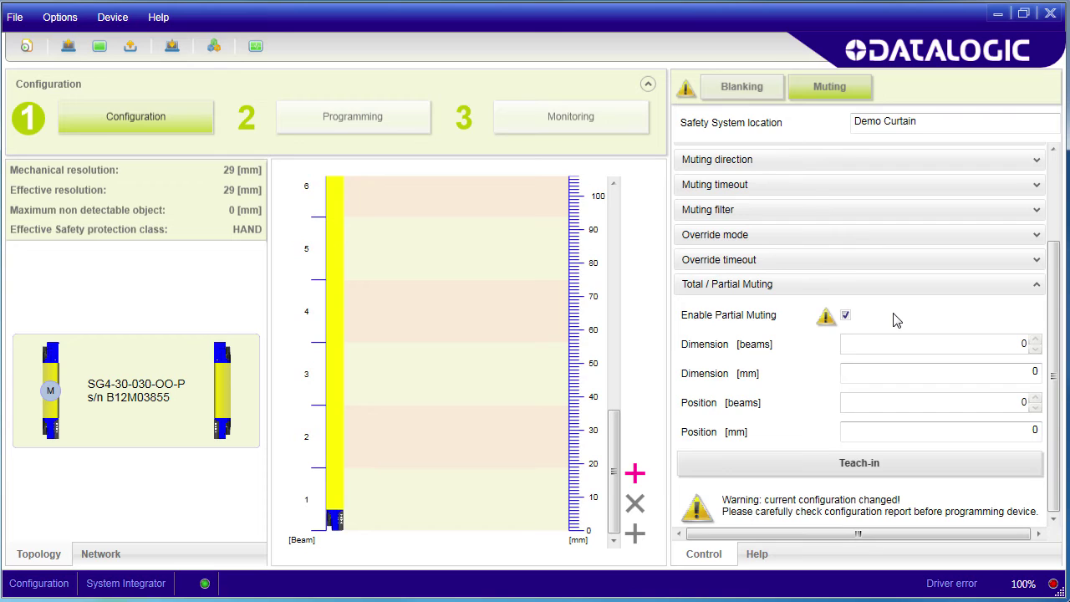
pyautogui.click(635, 474)
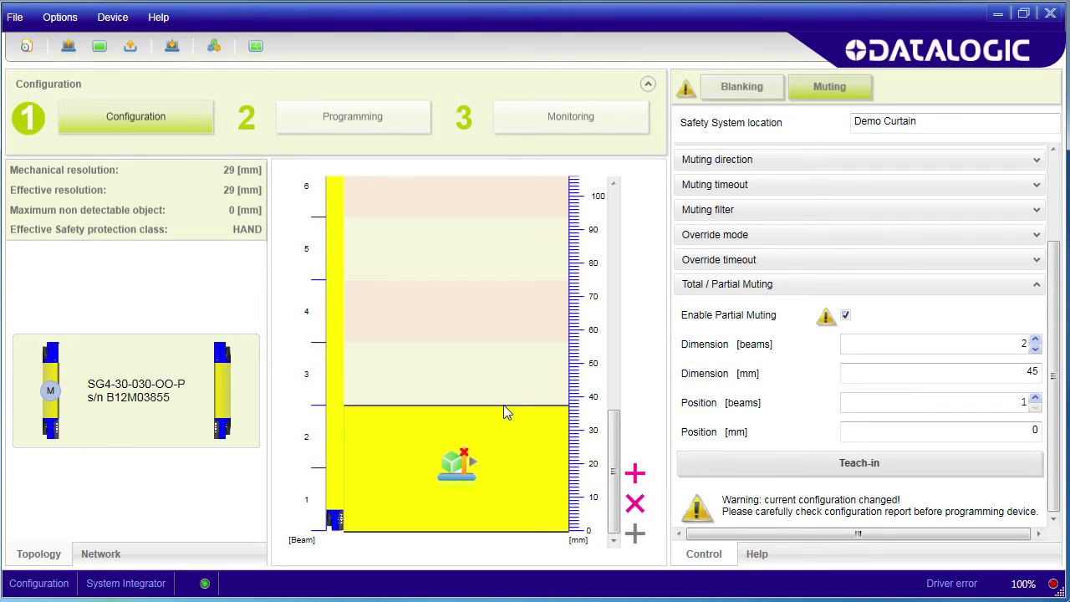
pyautogui.moveTo(504, 404)
pyautogui.mouseDown()
pyautogui.moveTo(492, 231)
pyautogui.moveTo(490, 404)
pyautogui.mouseUp()
pyautogui.click(634, 473)
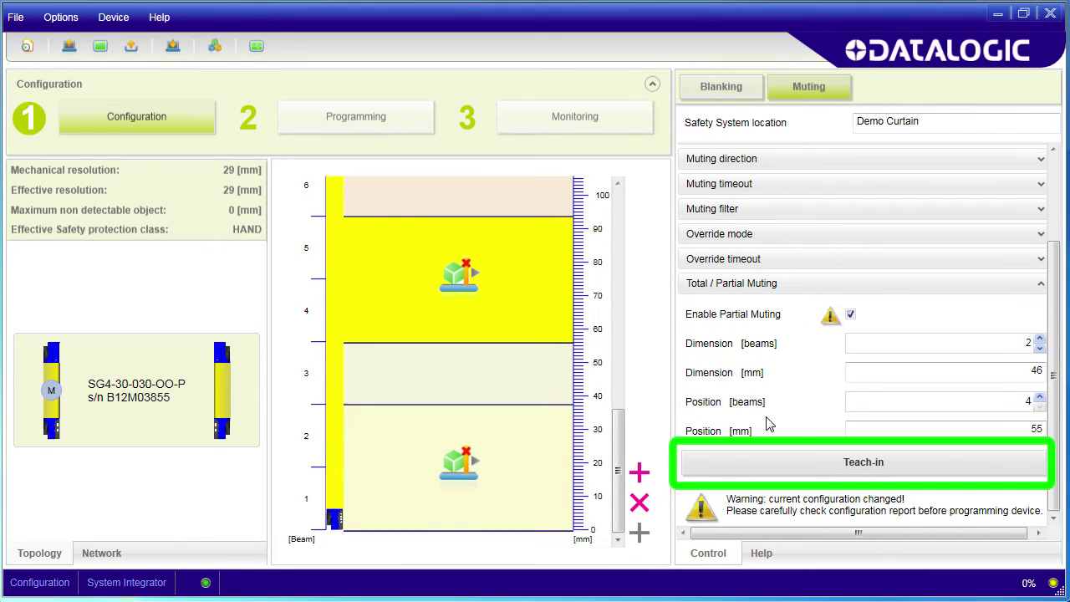
pyautogui.click(639, 505)
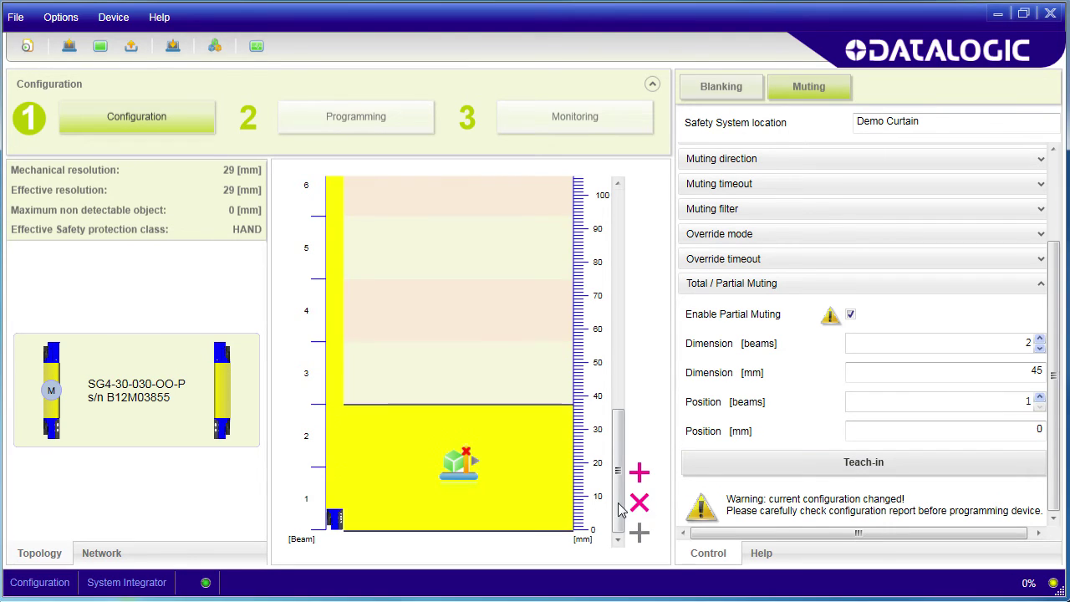
pyautogui.click(640, 505)
pyautogui.click(848, 361)
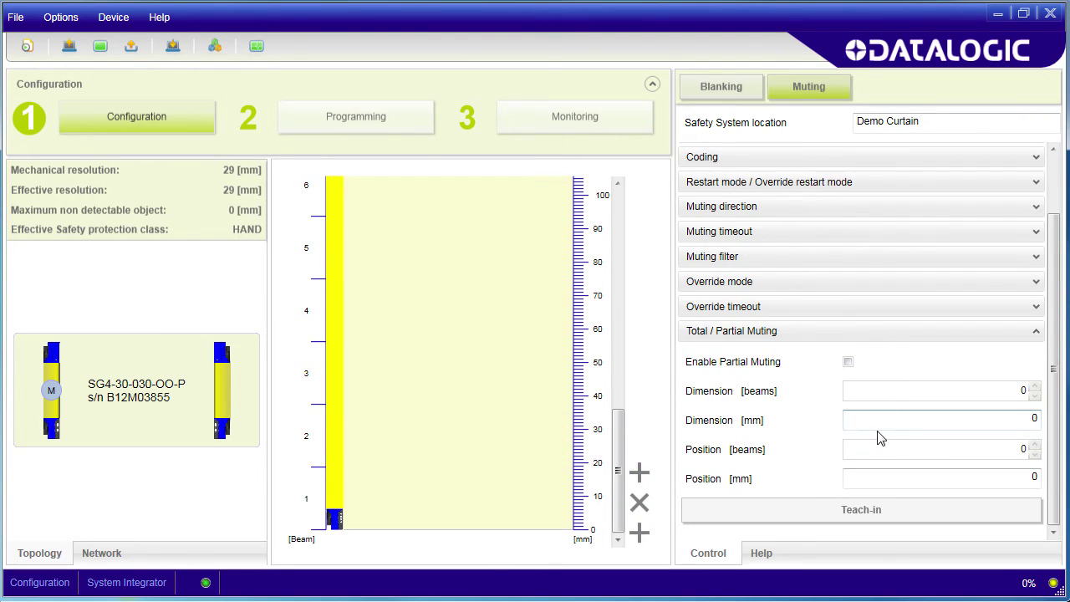
pyautogui.click(1037, 331)
# - Write the configuration to the light curtain, confirm, and accept the report
pyautogui.click(355, 127)
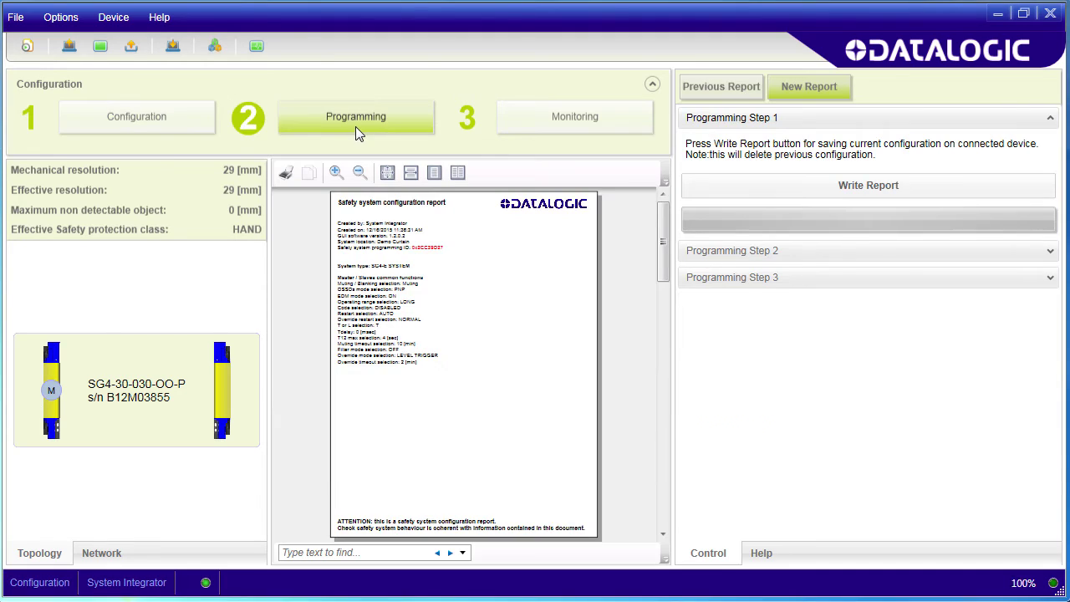
pyautogui.click(843, 186)
pyautogui.click(510, 383)
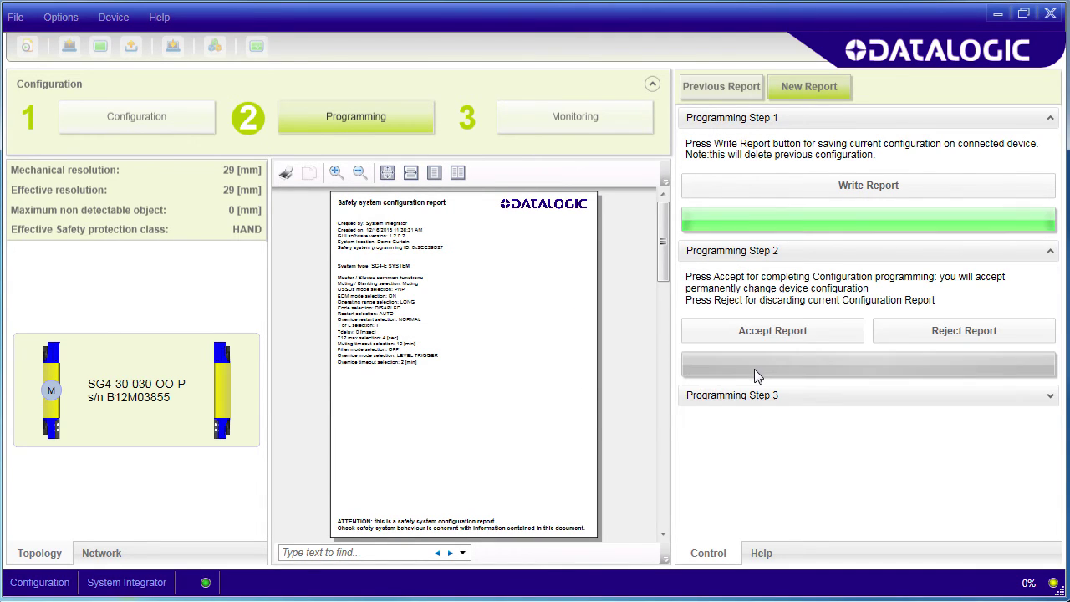
pyautogui.click(781, 332)
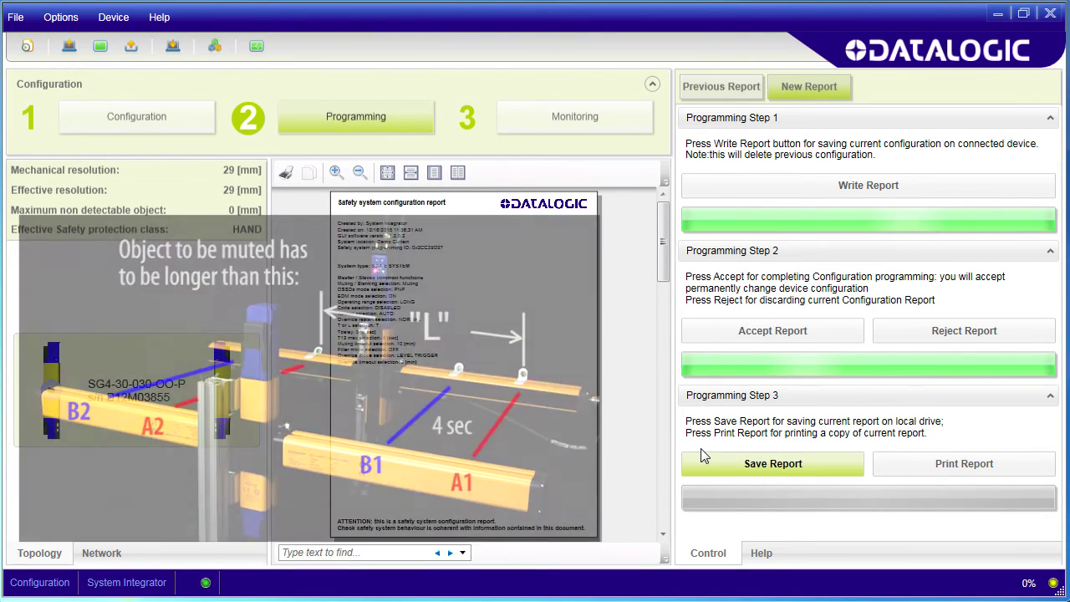
# - Switch to Monitoring and widen the centre panel so both curtain bars show
pyautogui.click(577, 122)
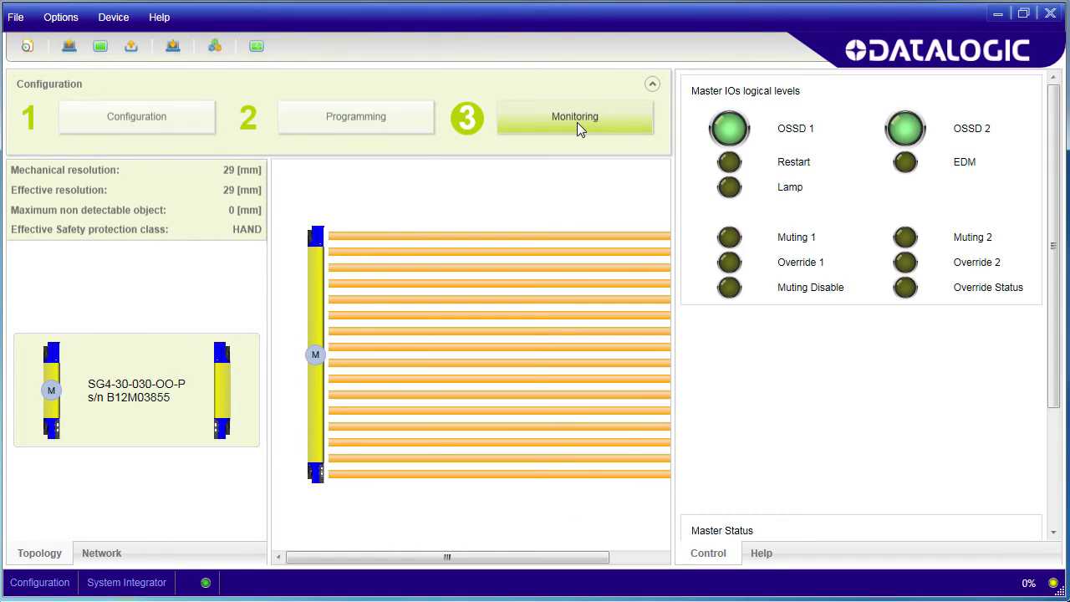
pyautogui.moveTo(674, 234); pyautogui.dragTo(775, 243)
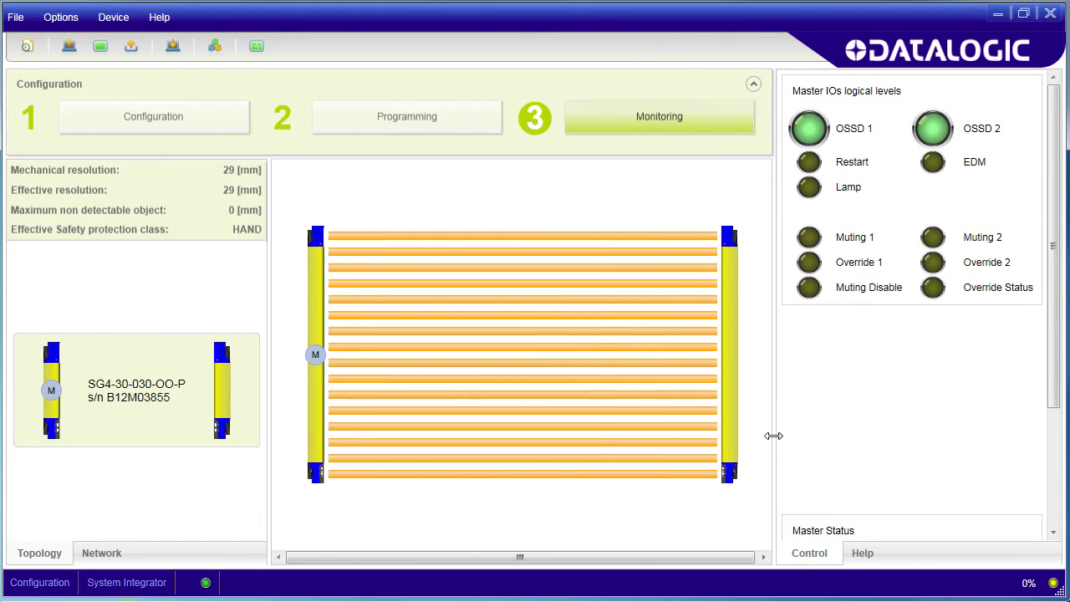